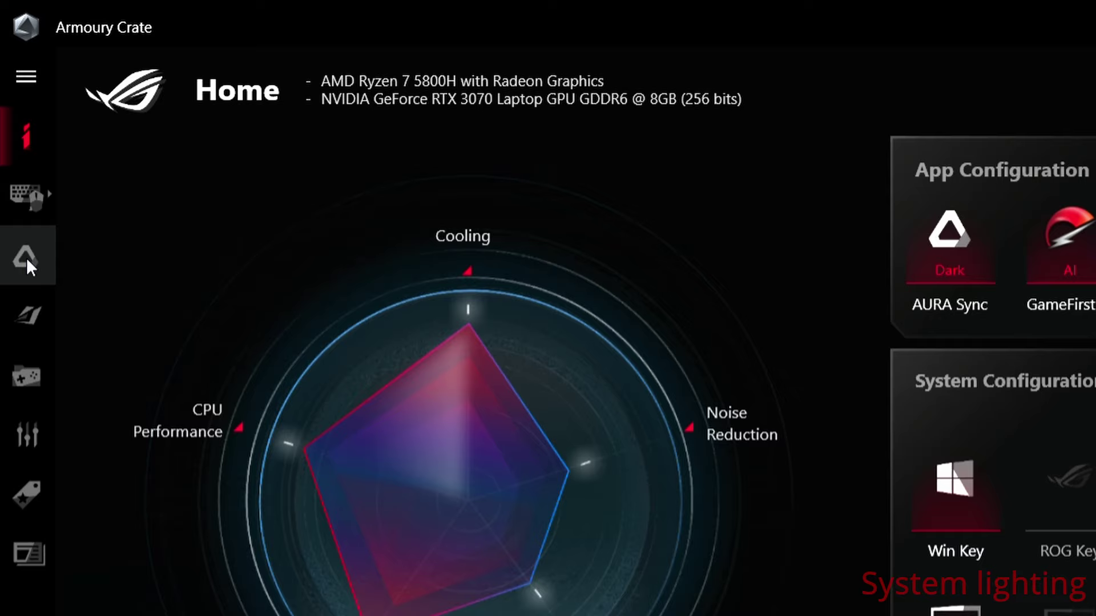
Navigate to Device > System > Lighting to list the basic lighting effects
{"action": "left_click", "coordinate": [37, 213]}
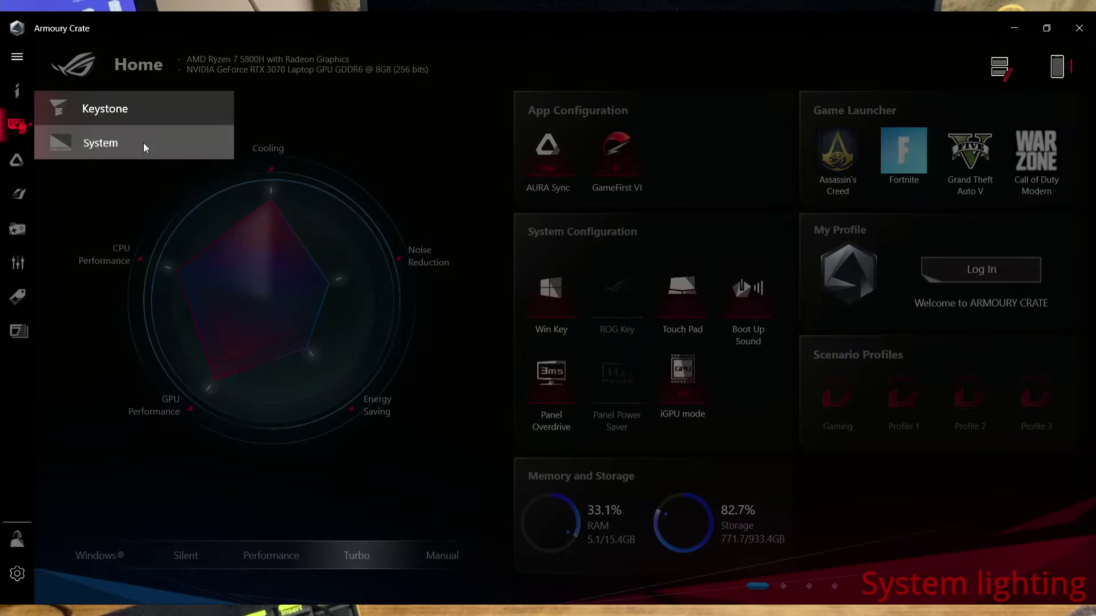
{"action": "left_click", "coordinate": [143, 142]}
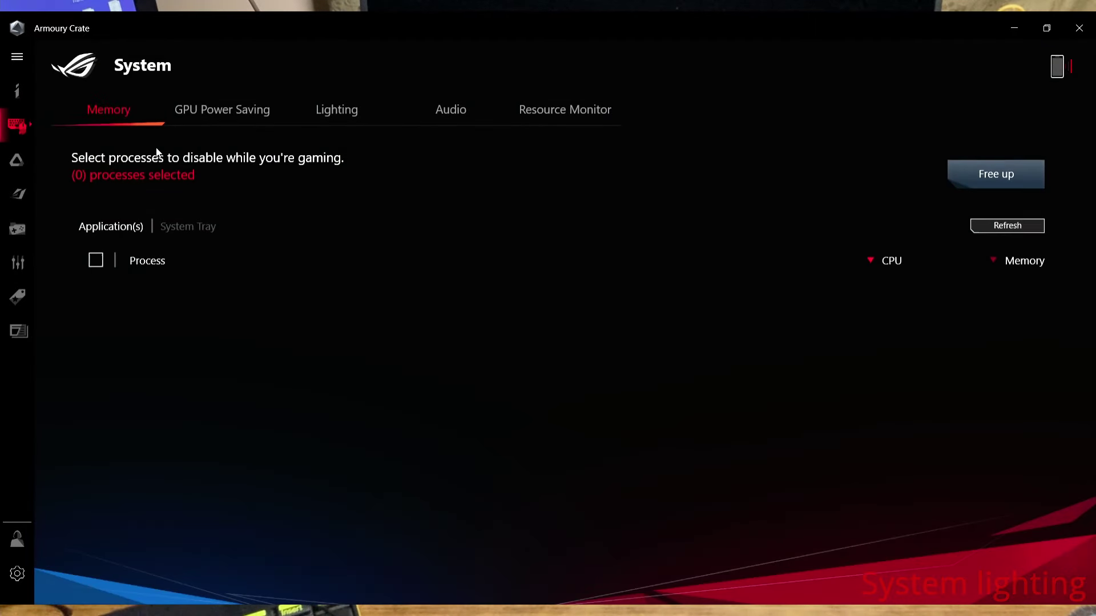
{"action": "left_click", "coordinate": [344, 108]}
{"action": "scroll", "coordinate": [410, 343], "scroll_direction": "up", "scroll_amount": 1}
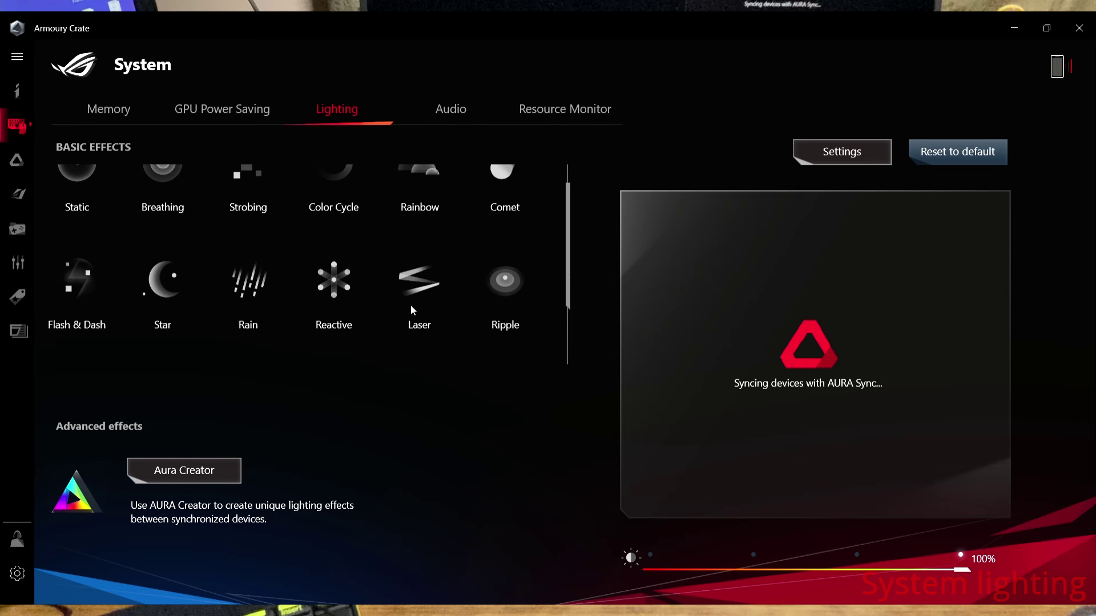
{"action": "scroll", "coordinate": [410, 304], "scroll_direction": "up", "scroll_amount": 1}
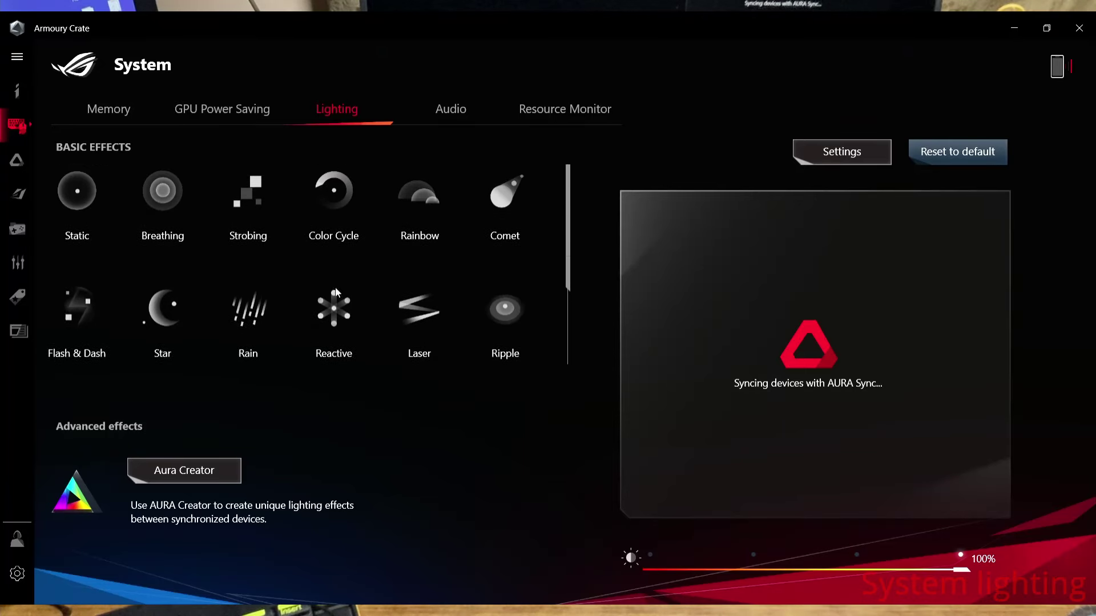
Take the keyboard off AURA Sync with a Static effect coloured green
{"action": "left_click", "coordinate": [77, 190]}
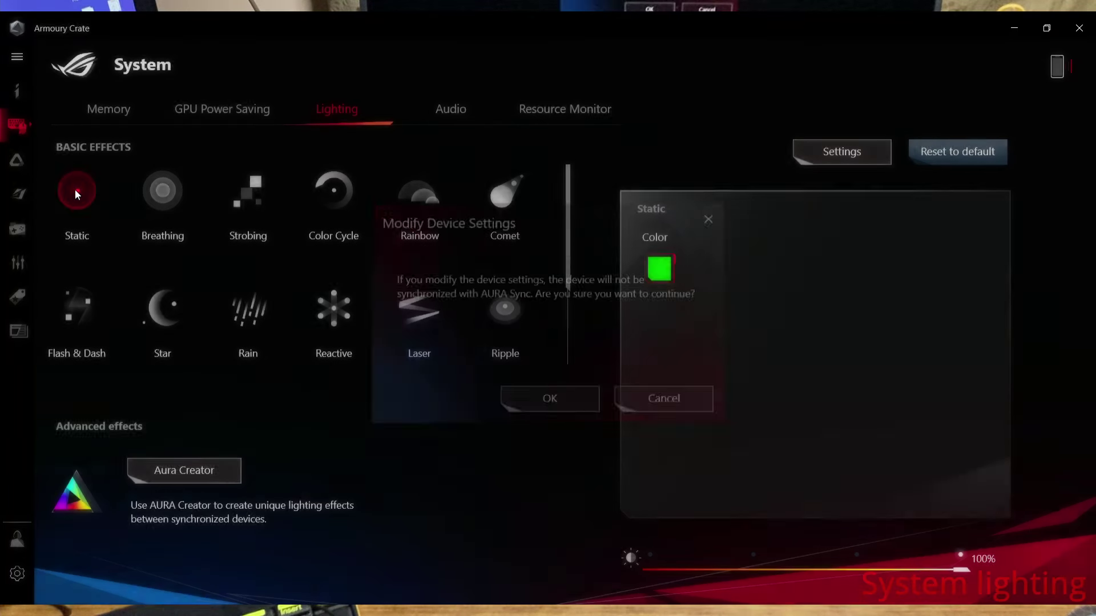
{"action": "left_click", "coordinate": [573, 394]}
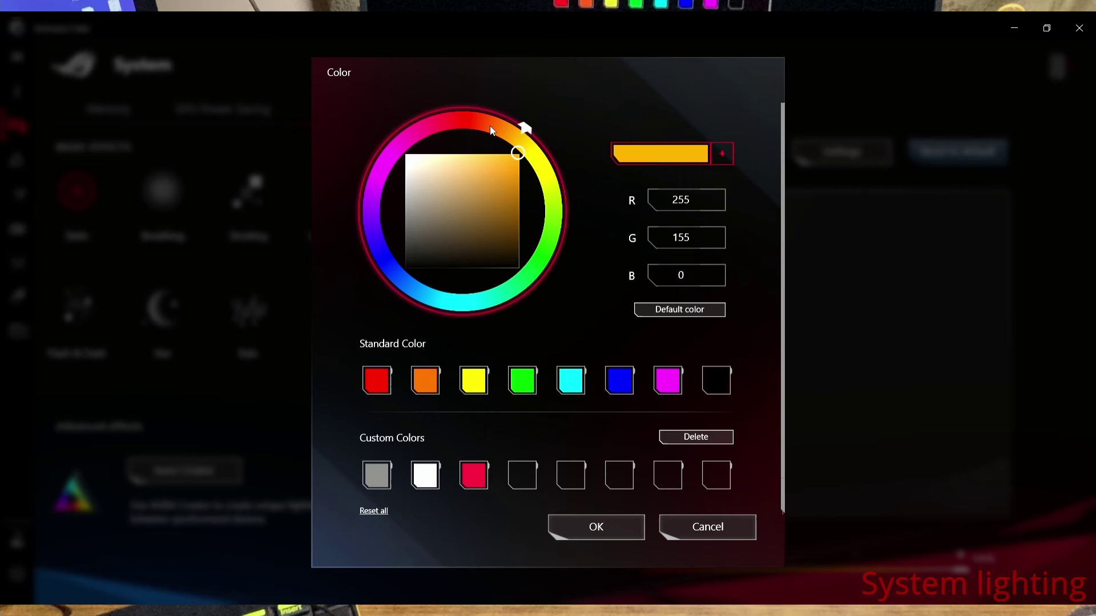
{"action": "left_click_drag", "start_coordinate": [467, 131], "coordinate": [532, 283]}
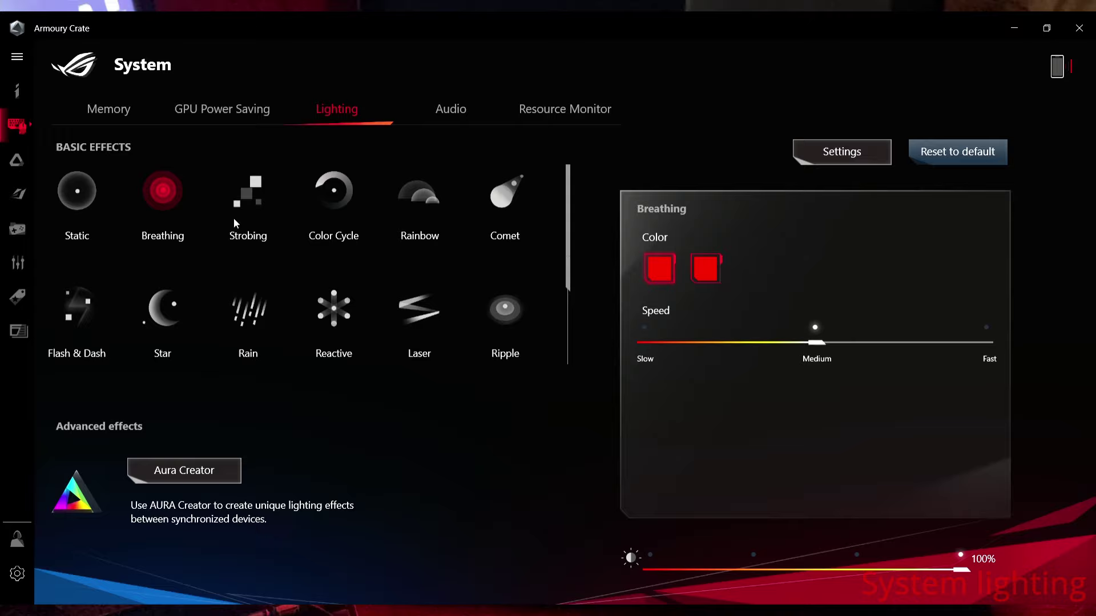
Try the Strobing effect, then switch the keyboard to Color Cycle
{"action": "left_click", "coordinate": [253, 185]}
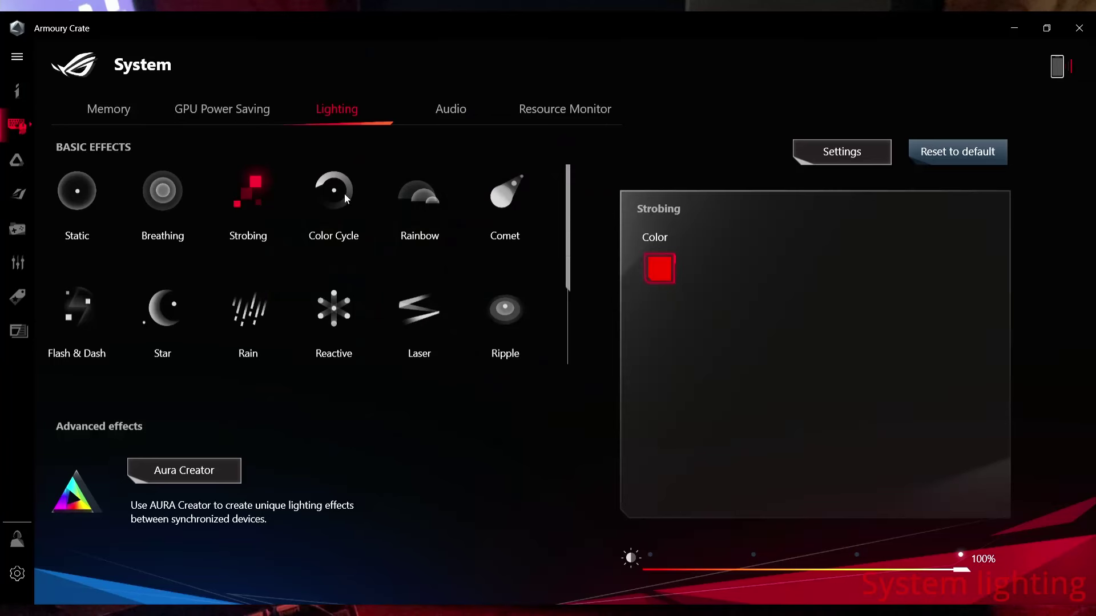
{"action": "left_click", "coordinate": [344, 194]}
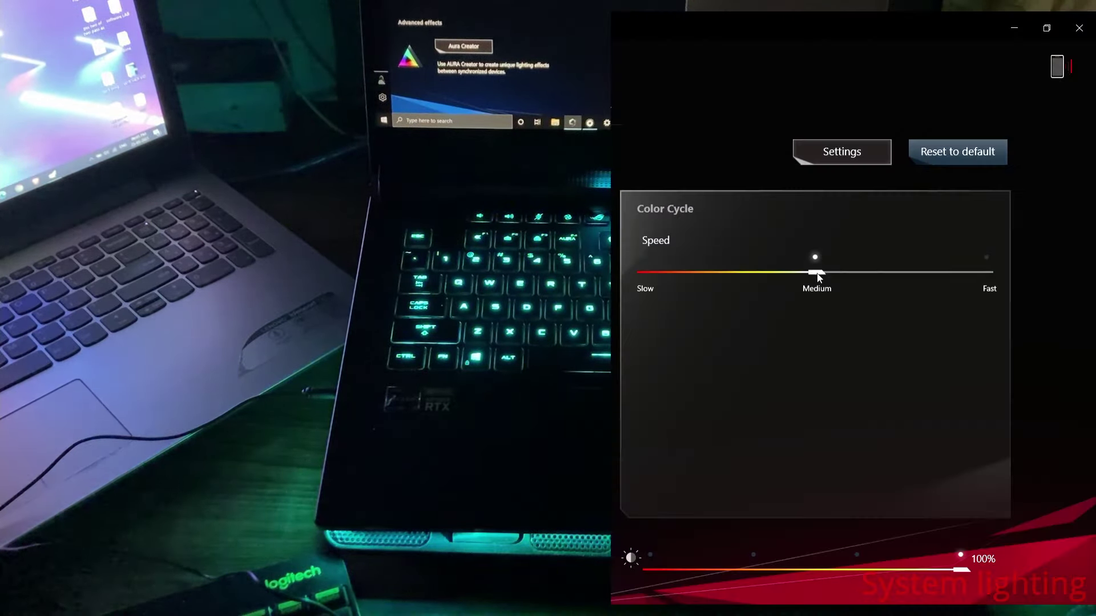
Slow Color Cycle down, then run Rainbow to the right, left, down and up
{"action": "left_click_drag", "start_coordinate": [813, 257], "coordinate": [987, 257]}
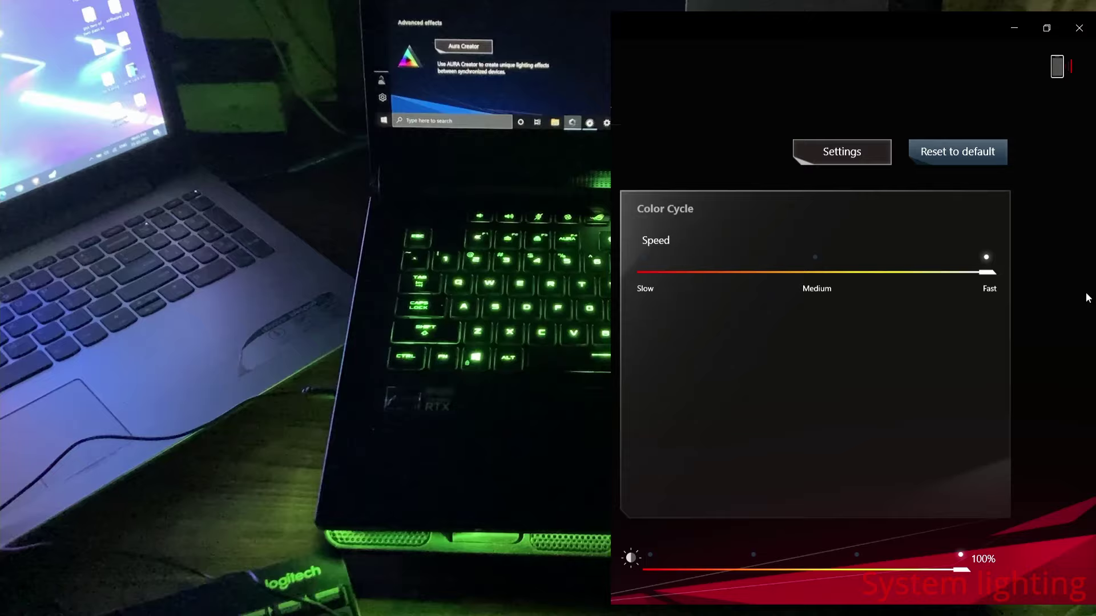
{"action": "left_click", "coordinate": [645, 272]}
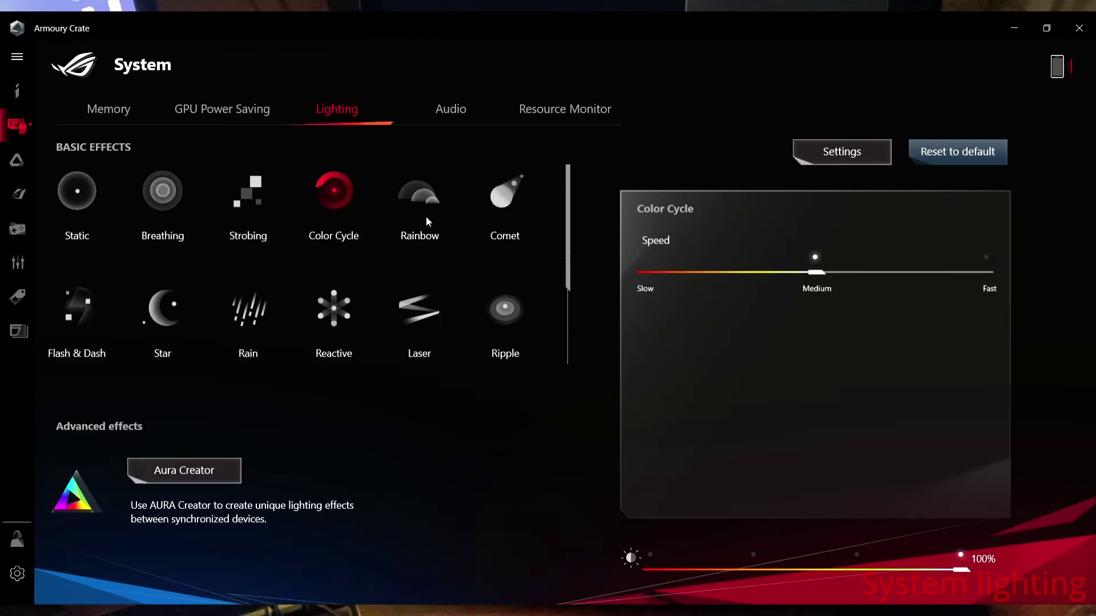
{"action": "left_click", "coordinate": [426, 210]}
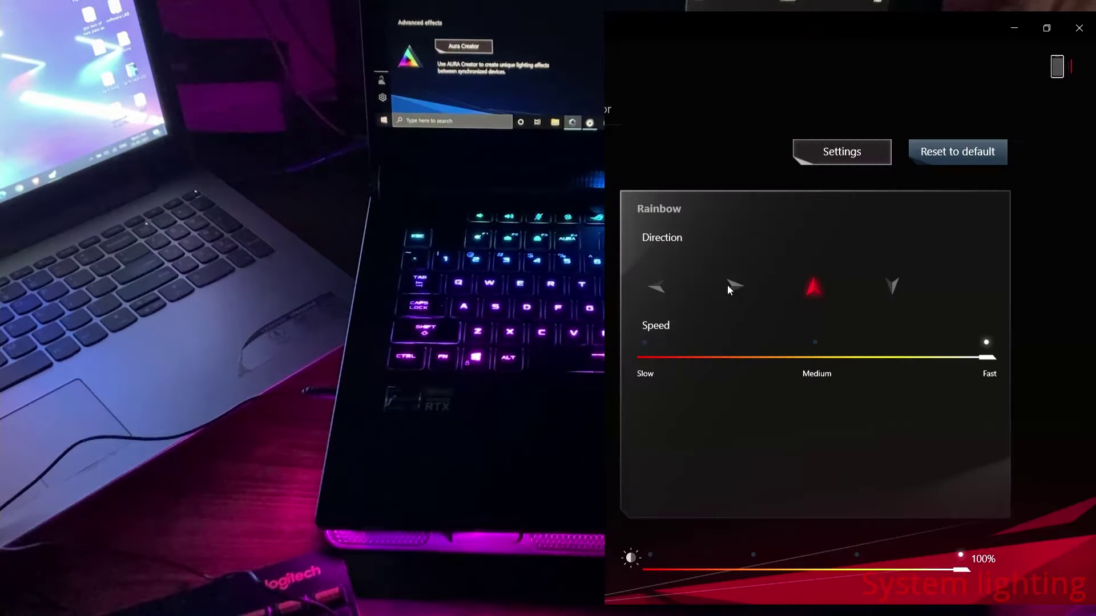
{"action": "left_click", "coordinate": [731, 285]}
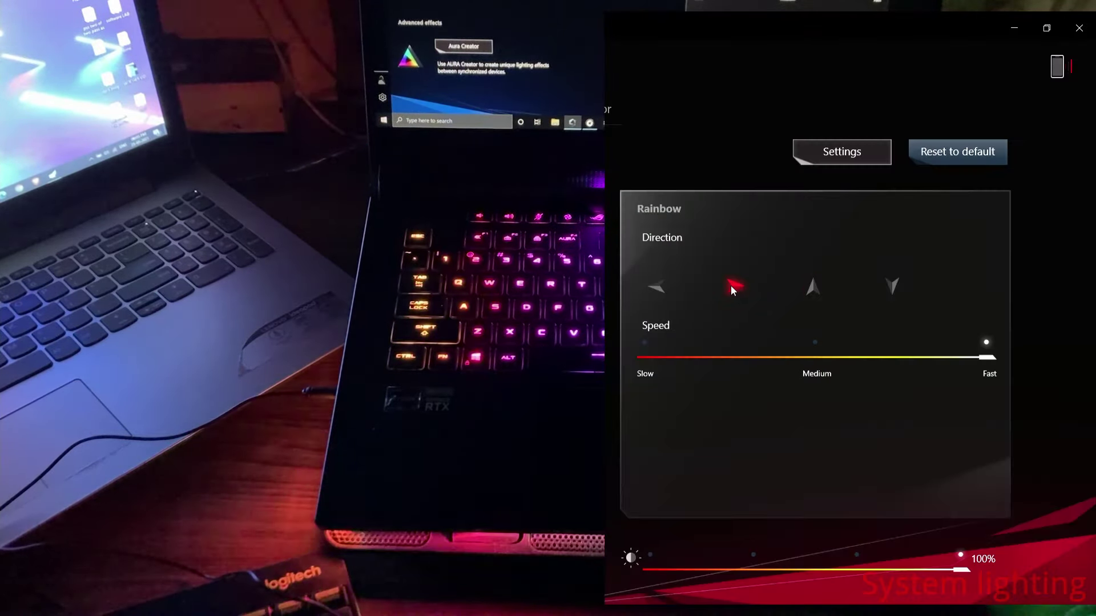
{"action": "left_click", "coordinate": [659, 285]}
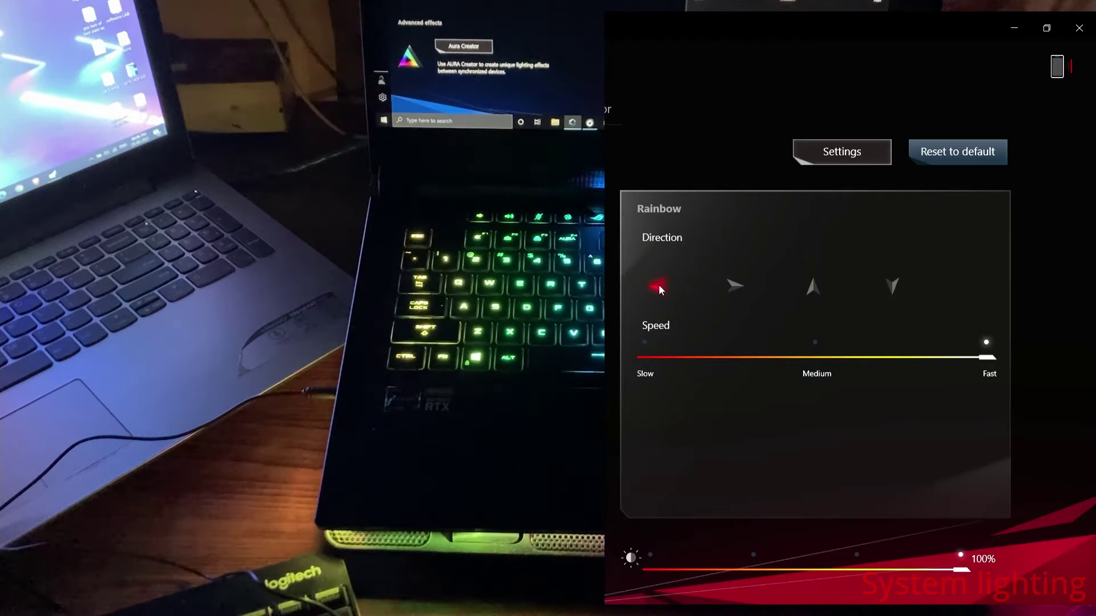
{"action": "left_click", "coordinate": [892, 286]}
{"action": "left_click", "coordinate": [811, 287]}
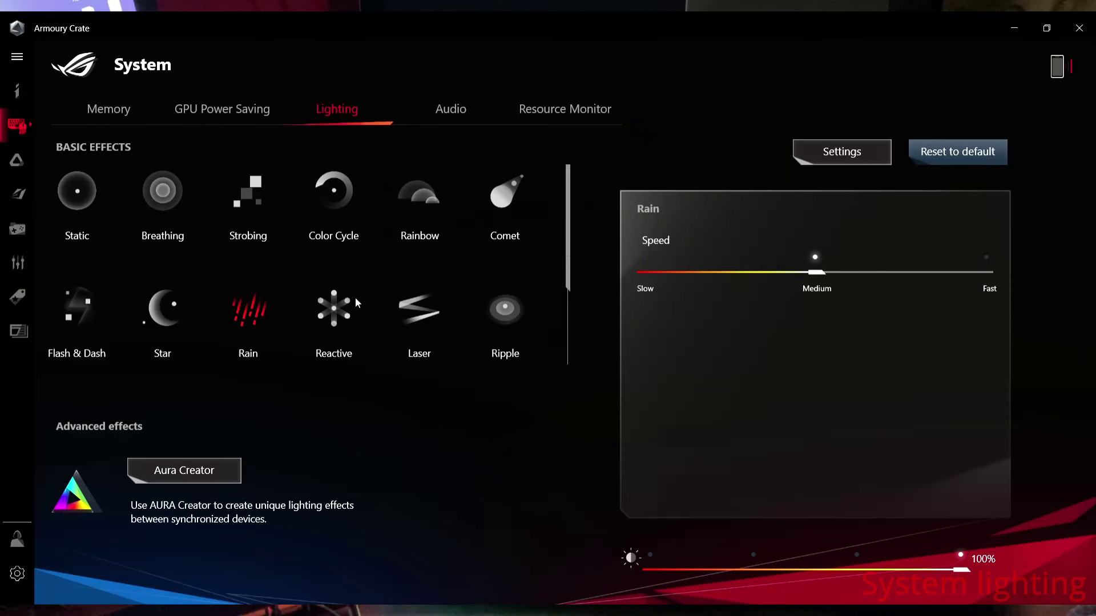
Try the Reactive and Laser effects, then return the keyboard to AURA Sync
{"action": "left_click", "coordinate": [338, 305]}
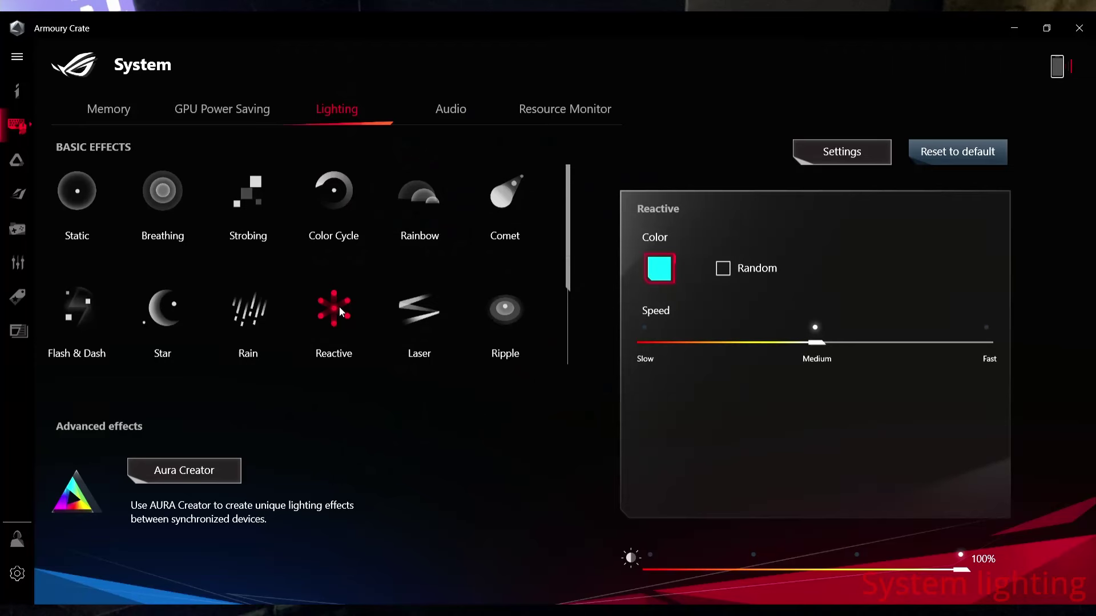
{"action": "left_click", "coordinate": [433, 313]}
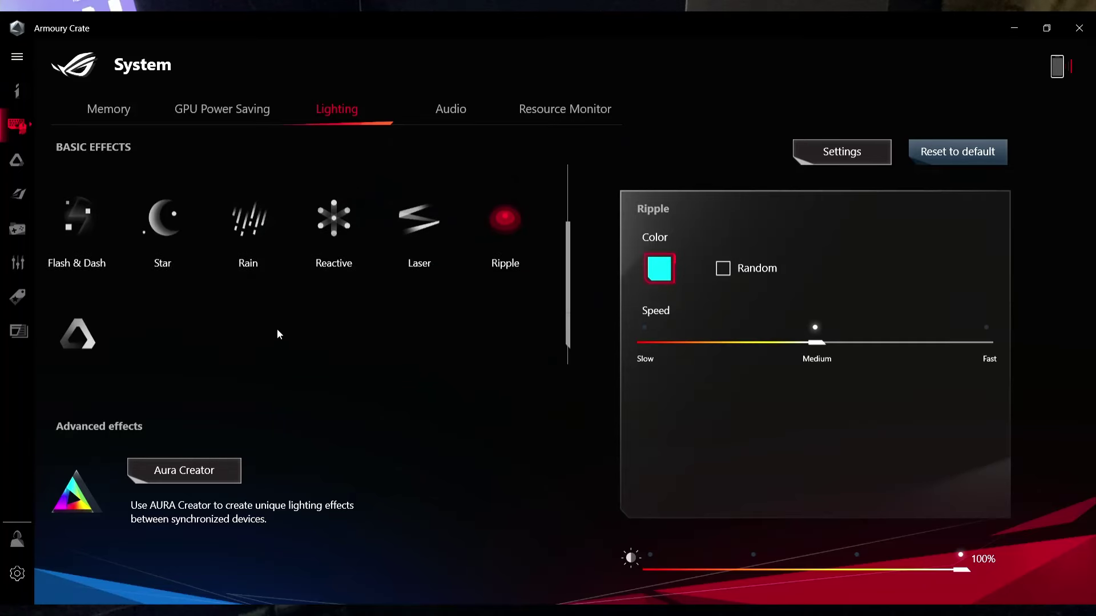
{"action": "scroll", "coordinate": [277, 329], "scroll_direction": "down", "scroll_amount": 1}
{"action": "scroll", "coordinate": [440, 341], "scroll_direction": "up", "scroll_amount": 3}
{"action": "scroll", "coordinate": [415, 338], "scroll_direction": "down", "scroll_amount": 2}
{"action": "scroll", "coordinate": [391, 340], "scroll_direction": "down", "scroll_amount": 1}
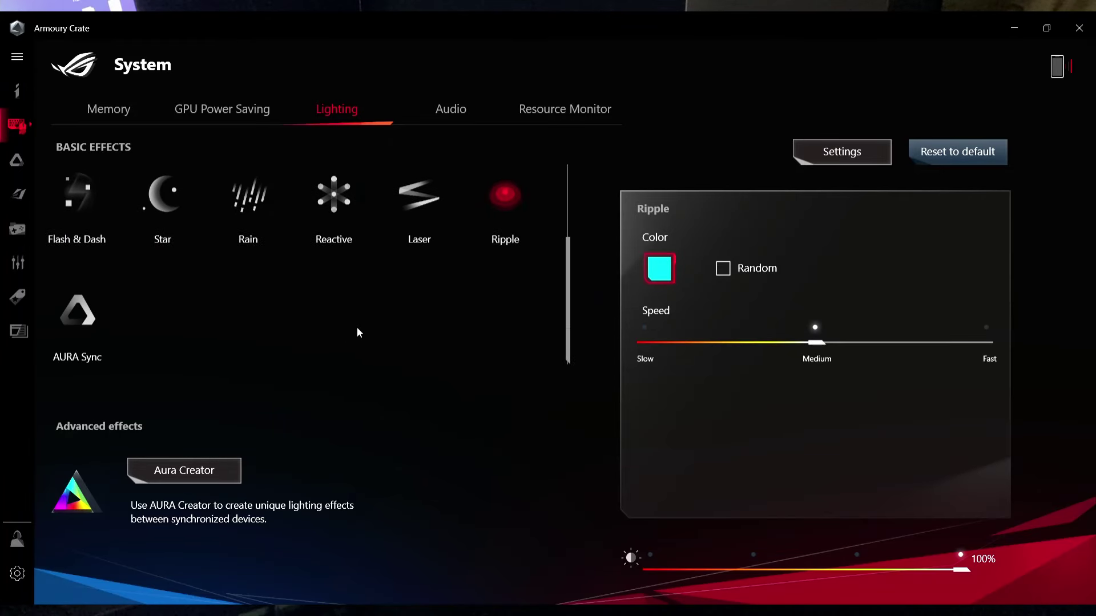
{"action": "left_click", "coordinate": [92, 316]}
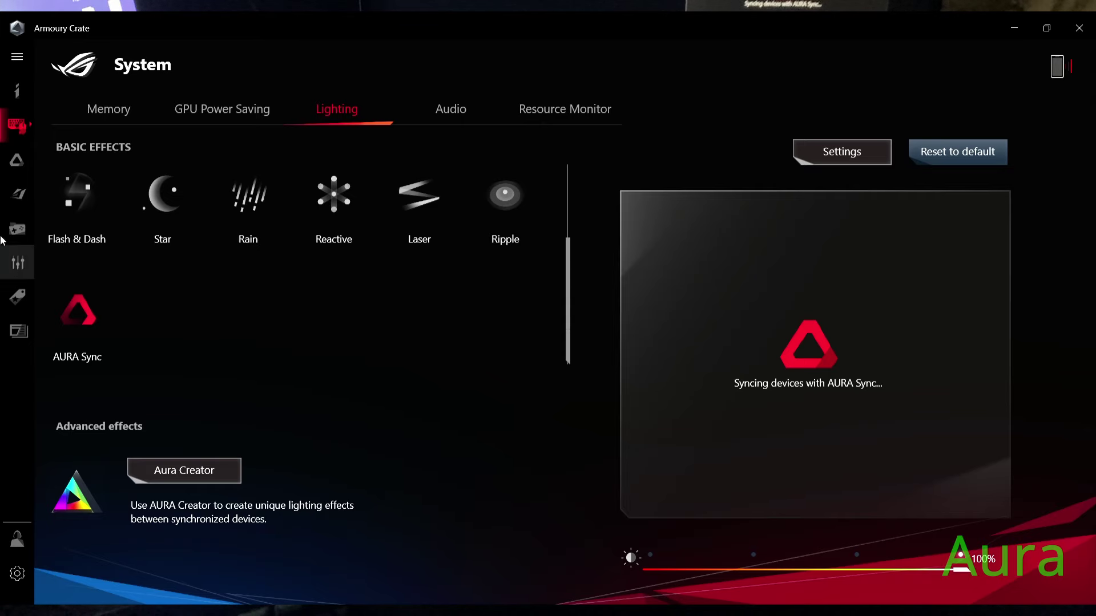
Select the Music effect from the AURA Sync page's AURA effects list
{"action": "left_click", "coordinate": [15, 163]}
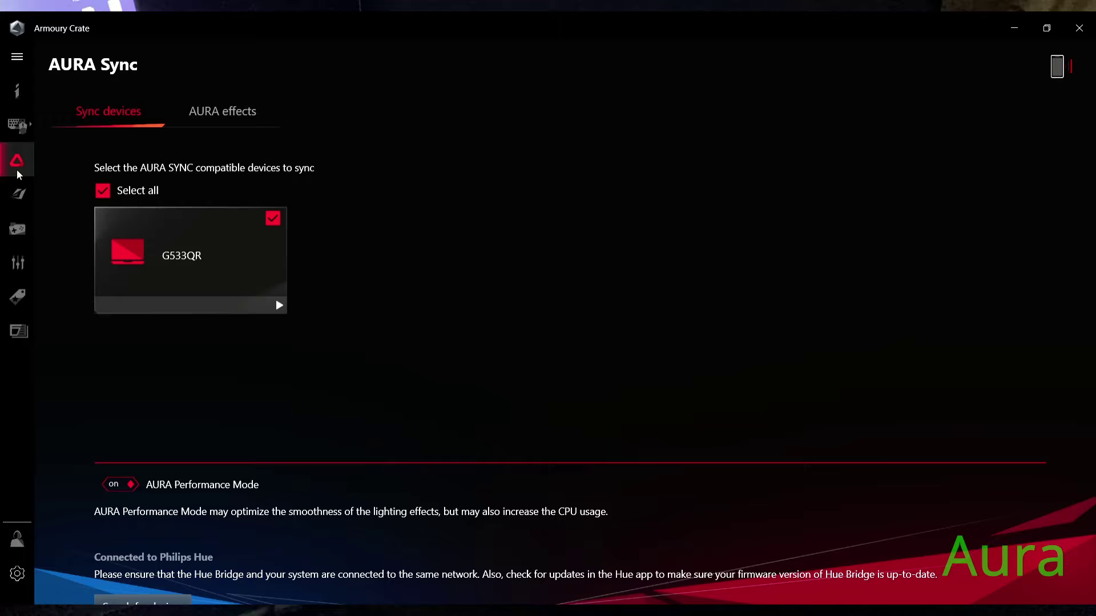
{"action": "left_click", "coordinate": [213, 111]}
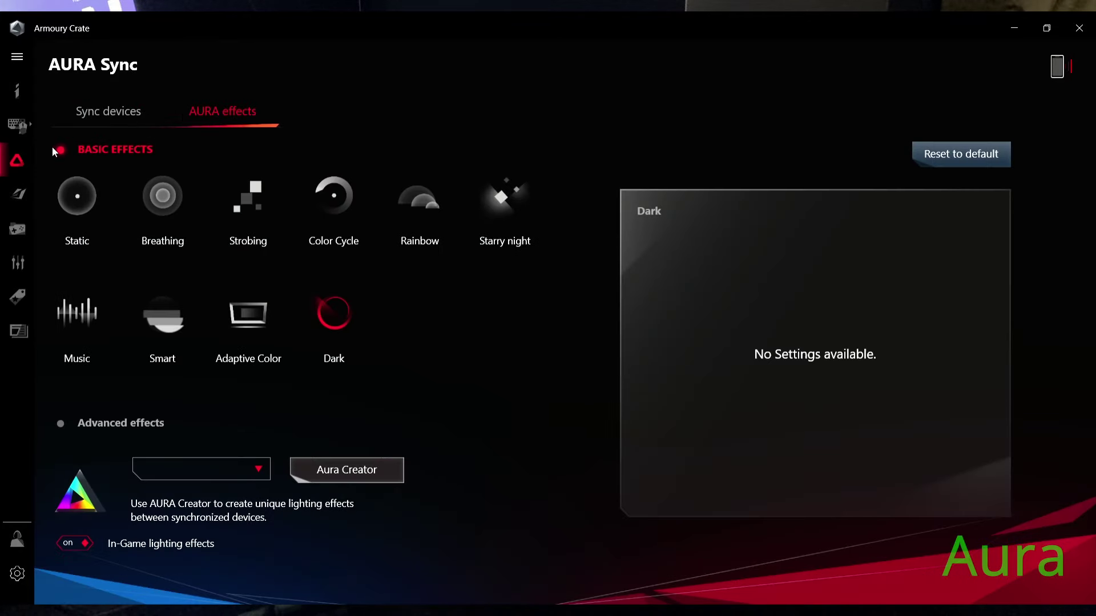
{"action": "left_click", "coordinate": [119, 115]}
{"action": "left_click", "coordinate": [217, 110]}
{"action": "left_click", "coordinate": [86, 316]}
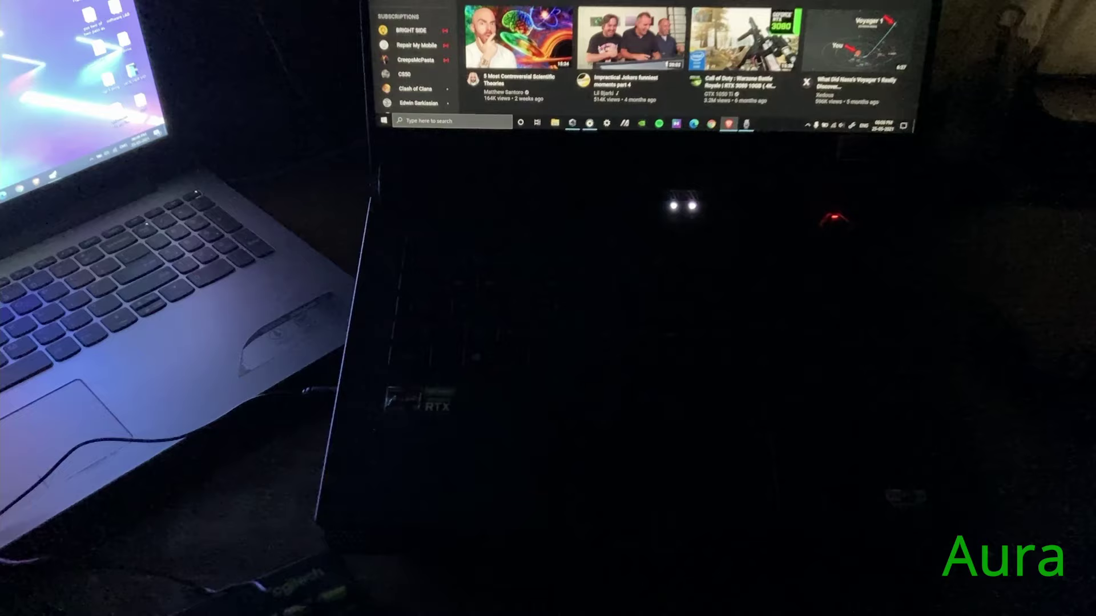
Play a song from YouTube so the keyboard pulses red to the beat
{"action": "key", "text": "Return"}
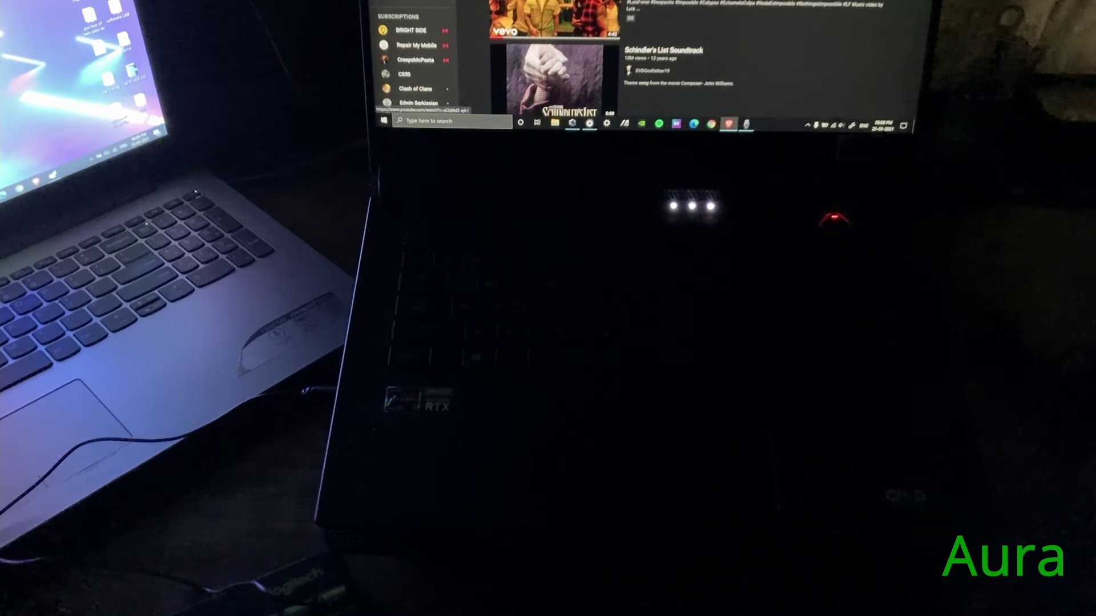
{"action": "left_click", "coordinate": [548, 17]}
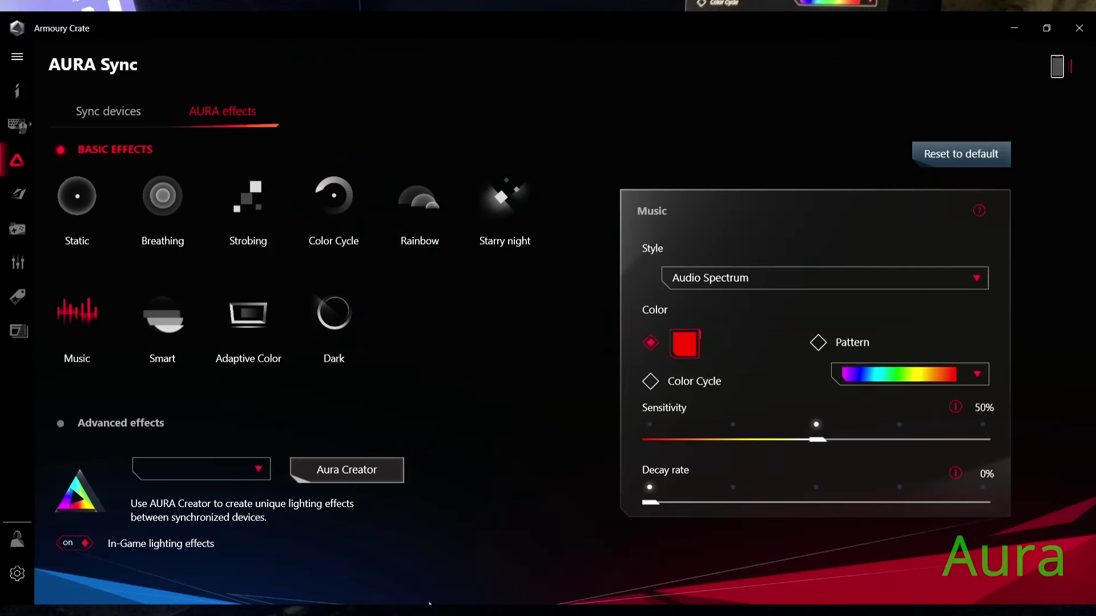
Apply the Smart effect, colouring by CPU temperature with 40°C and 60°C thresholds
{"action": "left_click", "coordinate": [167, 320]}
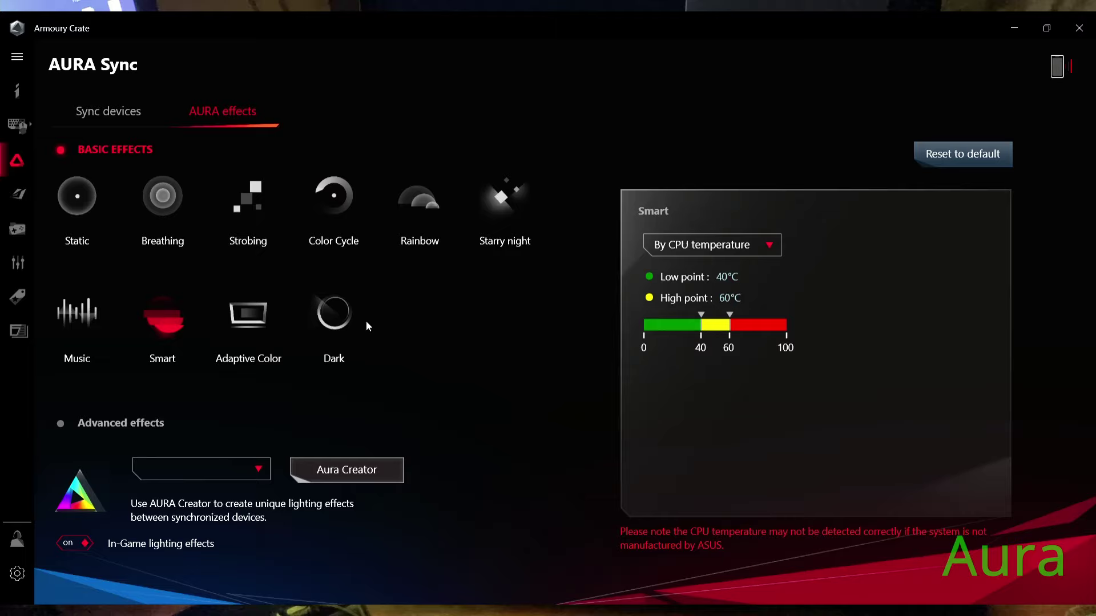
Apply Adaptive Color and load a screenshot to customize its detection area
{"action": "left_click", "coordinate": [254, 313]}
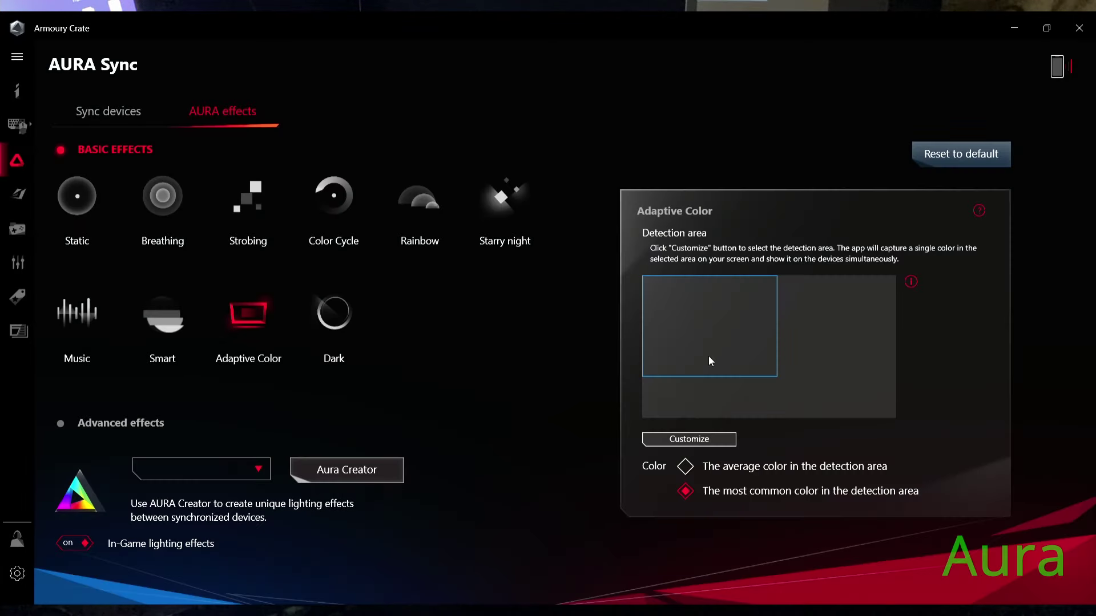
{"action": "left_click", "coordinate": [723, 437]}
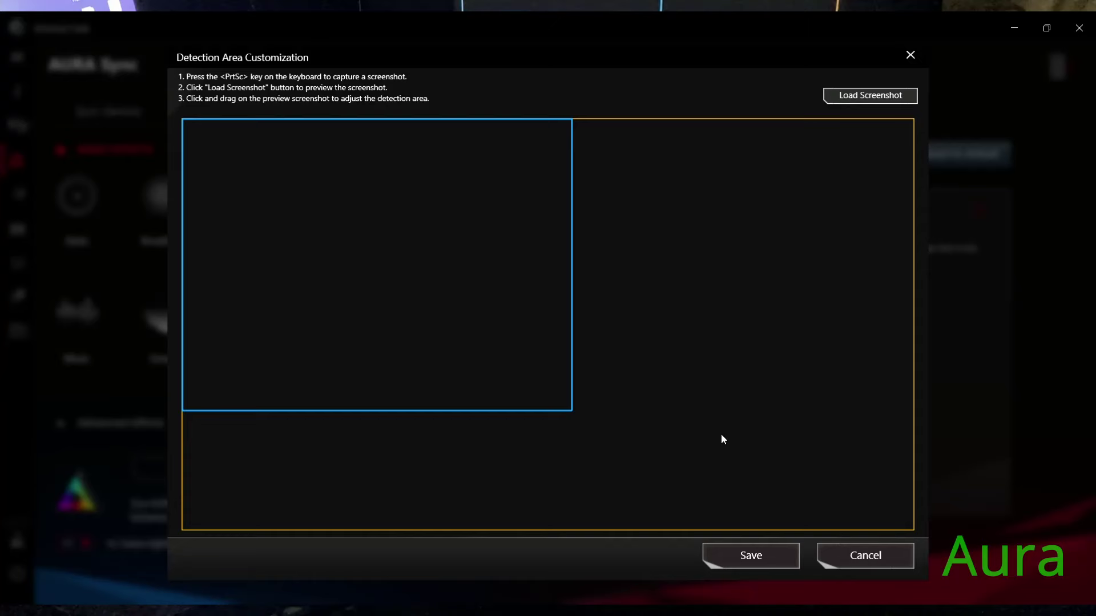
{"action": "left_click", "coordinate": [855, 97]}
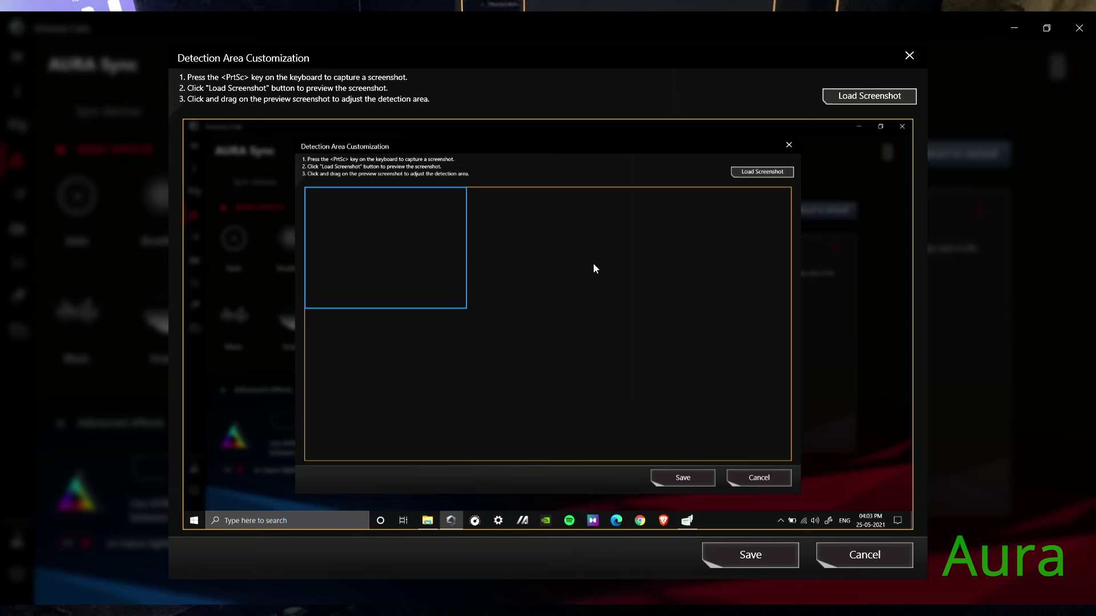
Draw a centred detection rectangle on the screenshot and save it
{"action": "left_click_drag", "start_coordinate": [375, 251], "coordinate": [500, 319]}
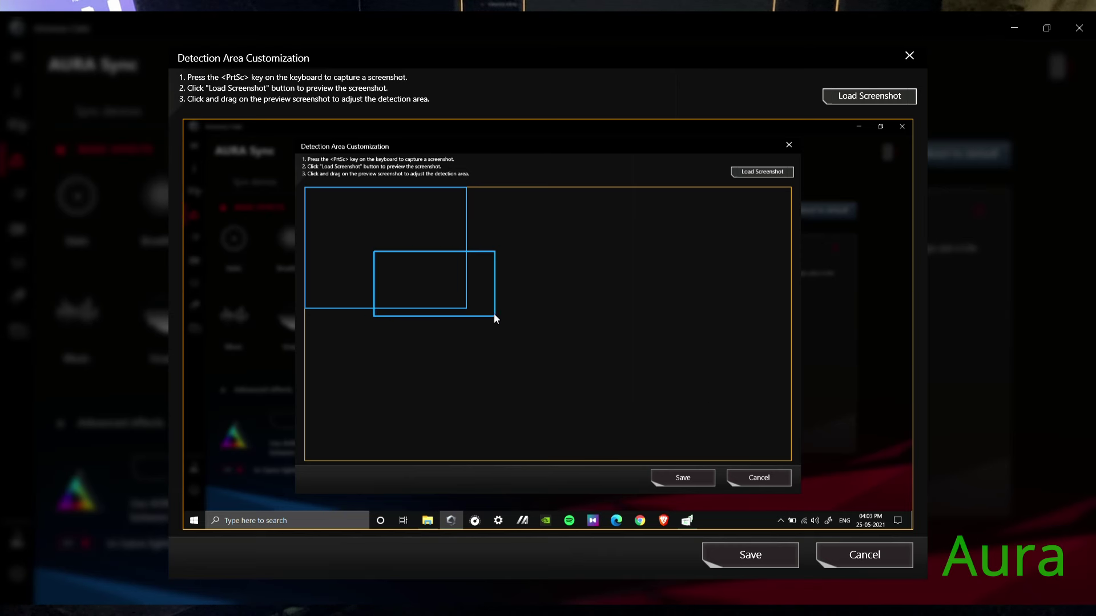
{"action": "left_click_drag", "start_coordinate": [427, 252], "coordinate": [626, 362]}
{"action": "left_click_drag", "start_coordinate": [424, 253], "coordinate": [677, 395]}
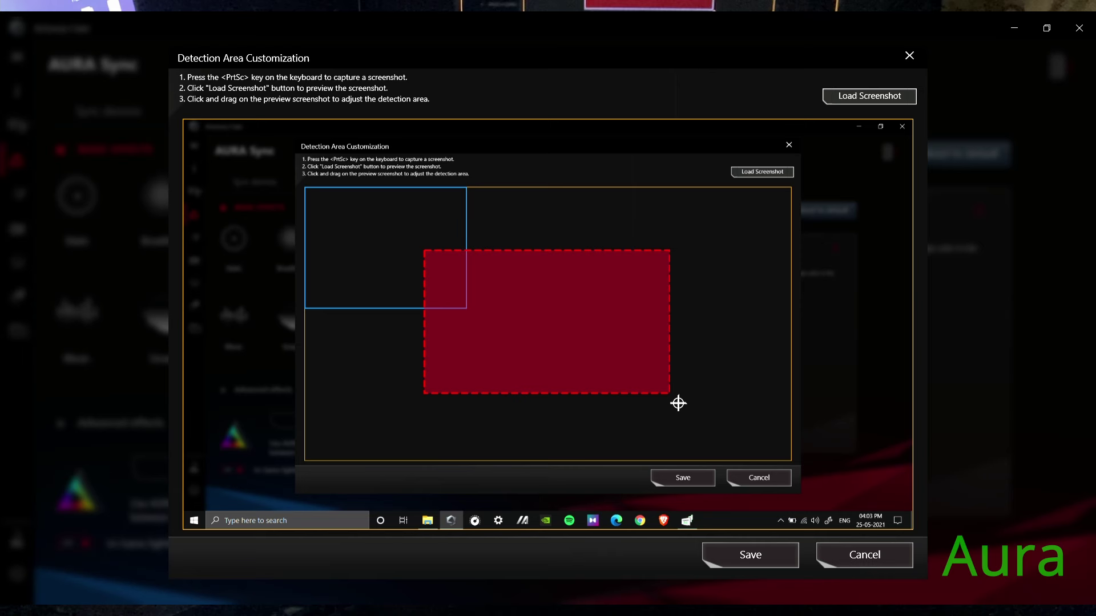
{"action": "left_click_drag", "start_coordinate": [411, 248], "coordinate": [684, 389]}
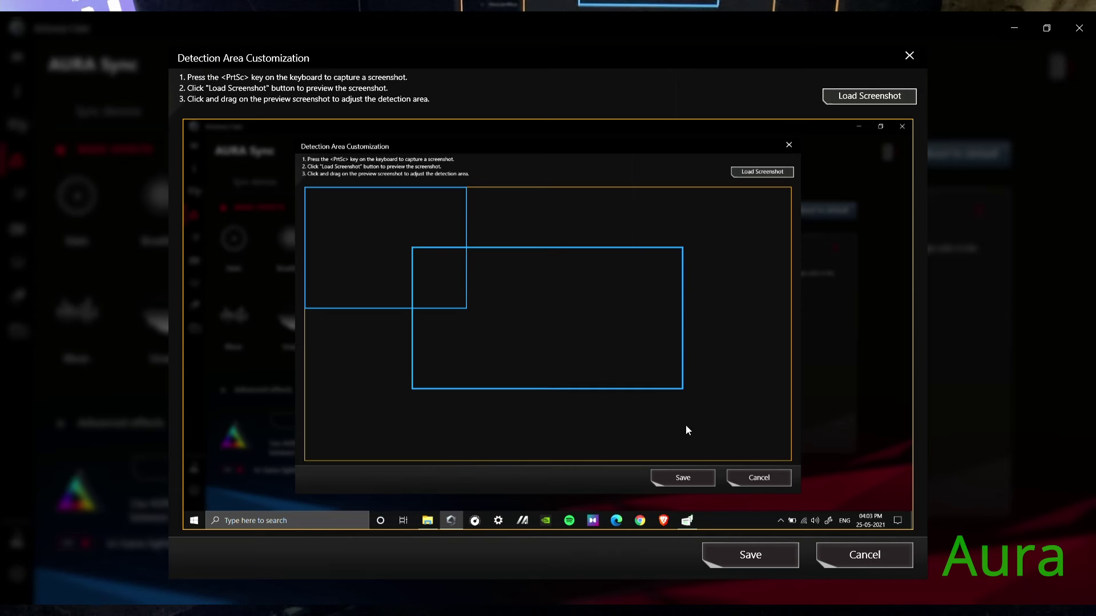
{"action": "left_click", "coordinate": [680, 473]}
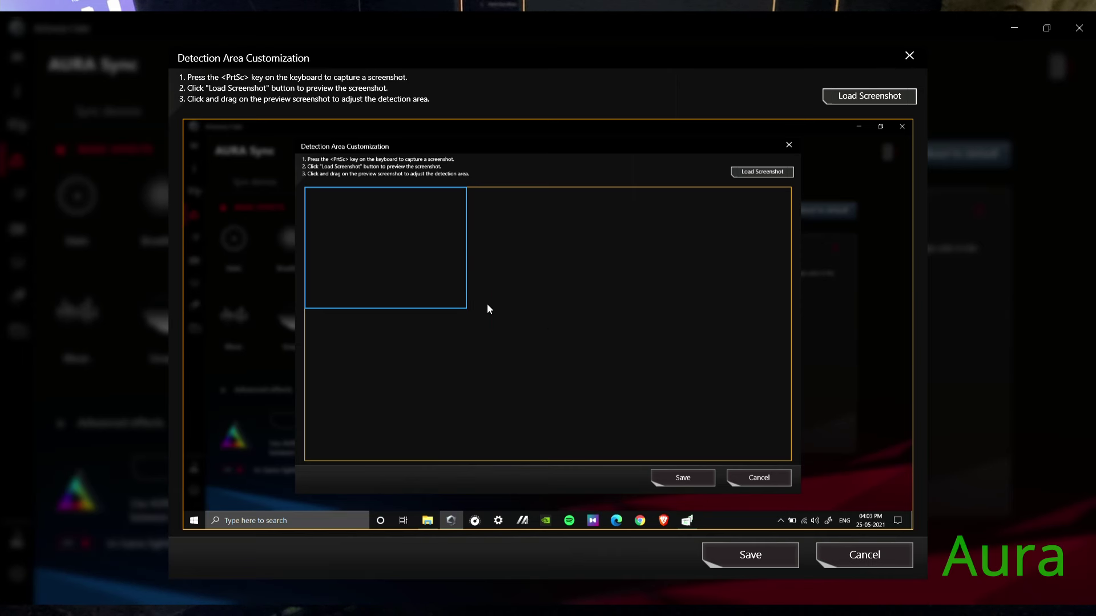
{"action": "left_click_drag", "start_coordinate": [428, 243], "coordinate": [676, 396]}
{"action": "left_click", "coordinate": [750, 555]}
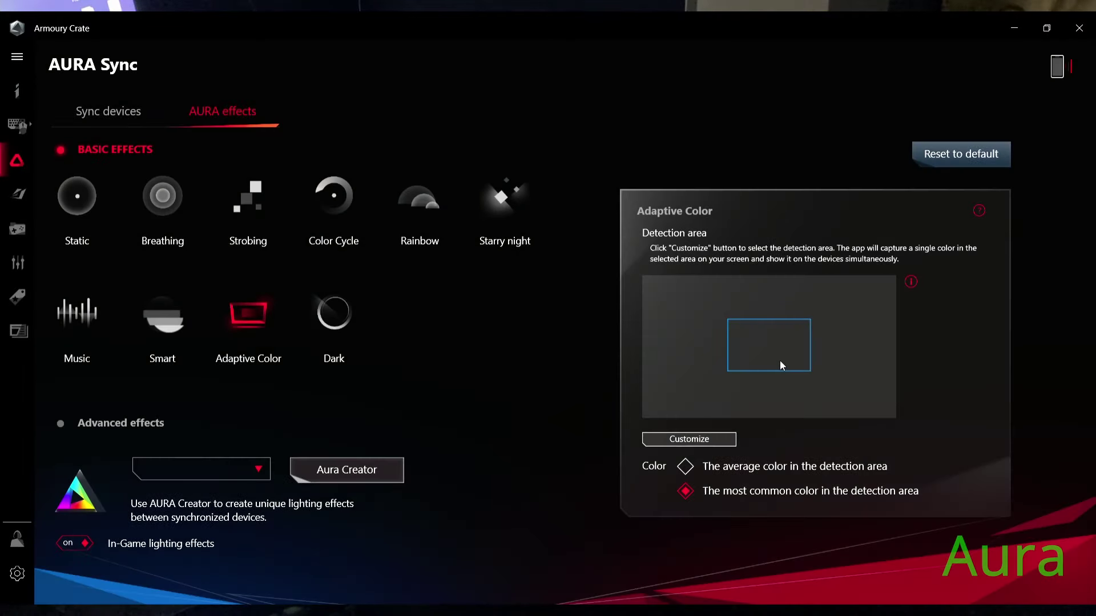
Compare Adaptive Color's average-colour and most-common-colour options
{"action": "left_click", "coordinate": [791, 464]}
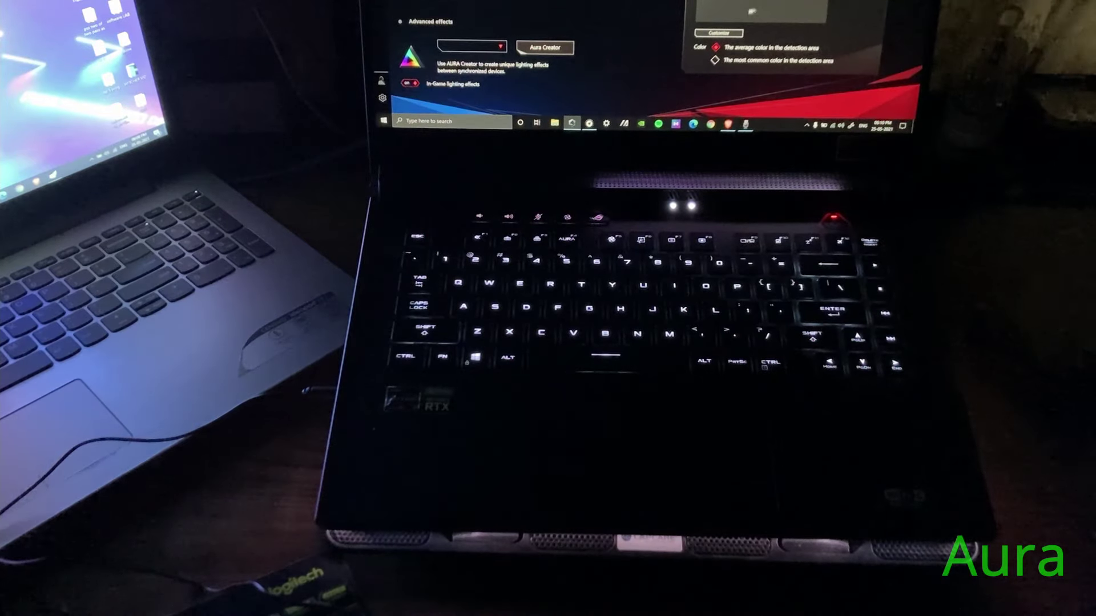
{"action": "left_click", "coordinate": [746, 61]}
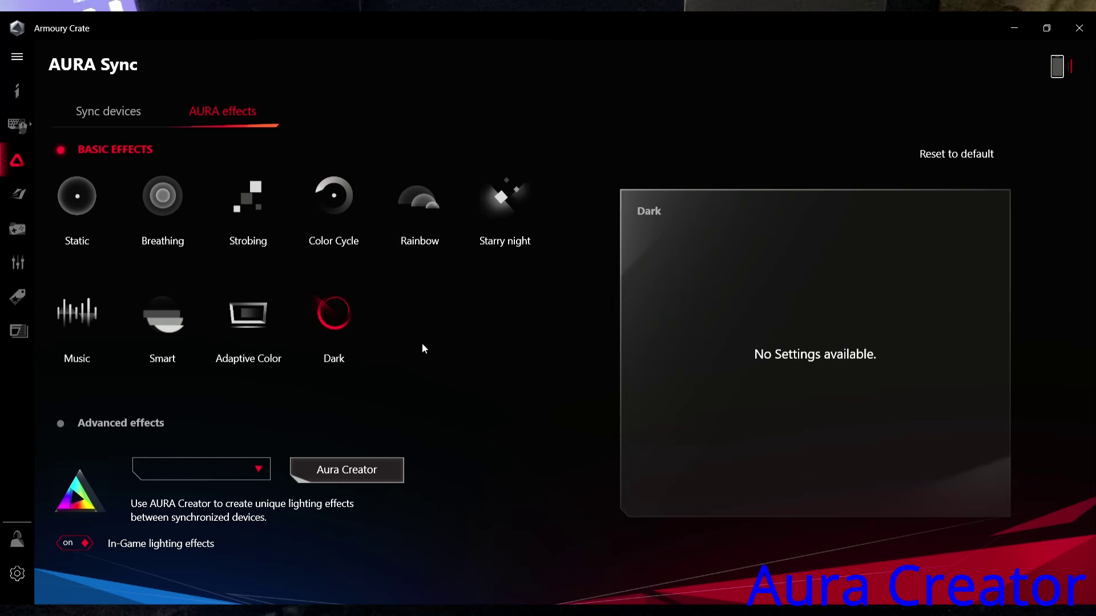
Launch AURA Creator from the Advanced effects section
{"action": "left_click", "coordinate": [346, 469]}
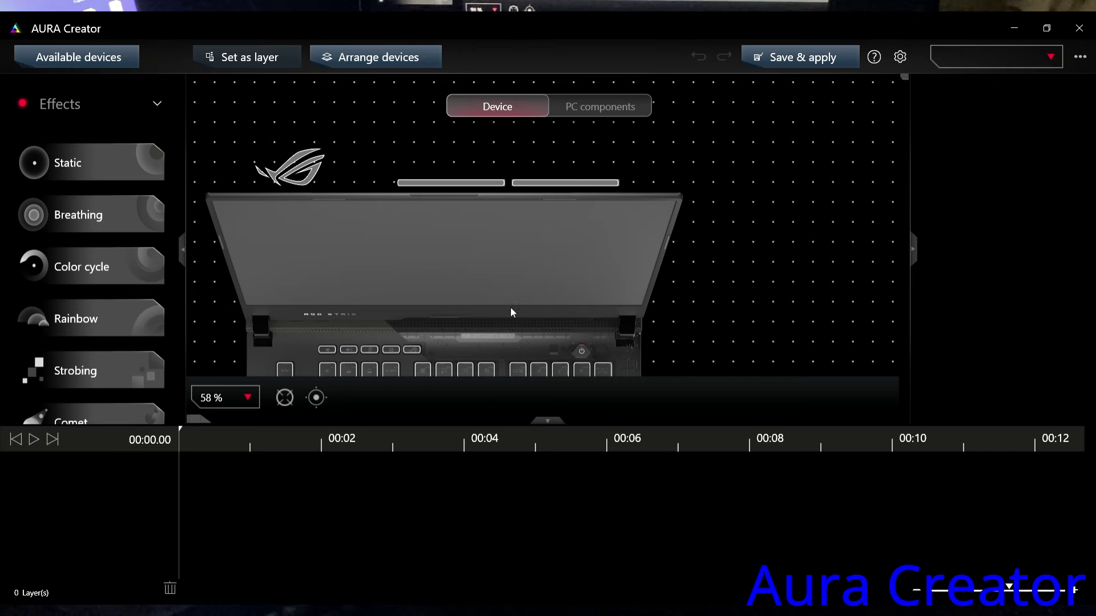
{"action": "scroll", "coordinate": [472, 290], "scroll_direction": "down", "scroll_amount": 3}
{"action": "scroll", "coordinate": [472, 290], "scroll_direction": "down", "scroll_amount": 3}
{"action": "scroll", "coordinate": [471, 289], "scroll_direction": "down", "scroll_amount": 3}
{"action": "scroll", "coordinate": [472, 290], "scroll_direction": "down", "scroll_amount": 3}
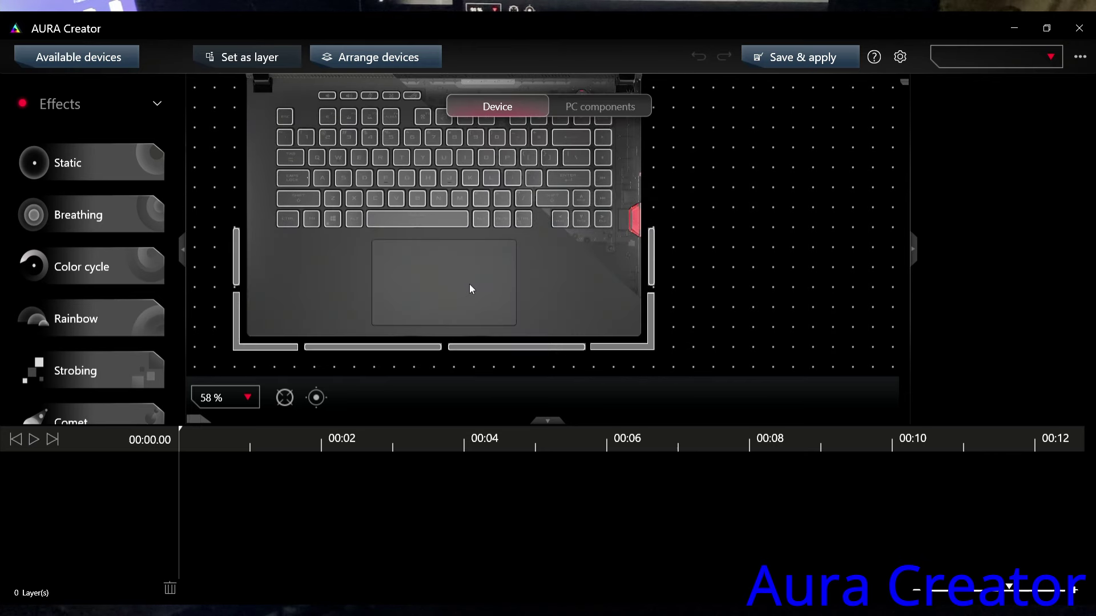
{"action": "scroll", "coordinate": [434, 306], "scroll_direction": "down", "scroll_amount": 1}
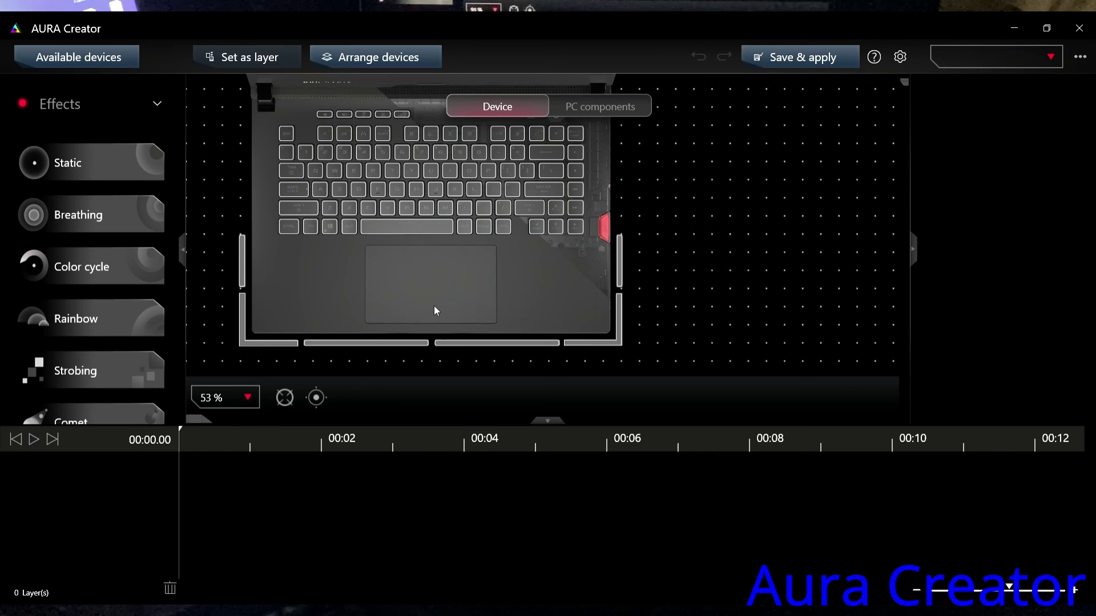
{"action": "scroll", "coordinate": [339, 295], "scroll_direction": "down", "scroll_amount": 2}
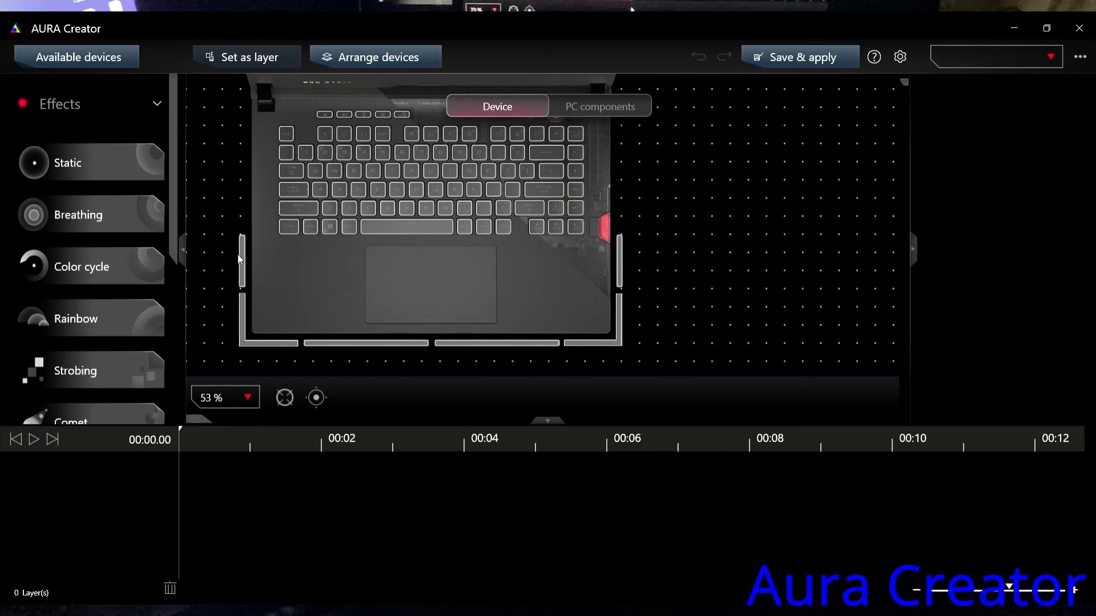
{"action": "scroll", "coordinate": [634, 300], "scroll_direction": "up", "scroll_amount": 3}
{"action": "scroll", "coordinate": [599, 304], "scroll_direction": "up", "scroll_amount": 2}
{"action": "scroll", "coordinate": [563, 307], "scroll_direction": "down", "scroll_amount": 1}
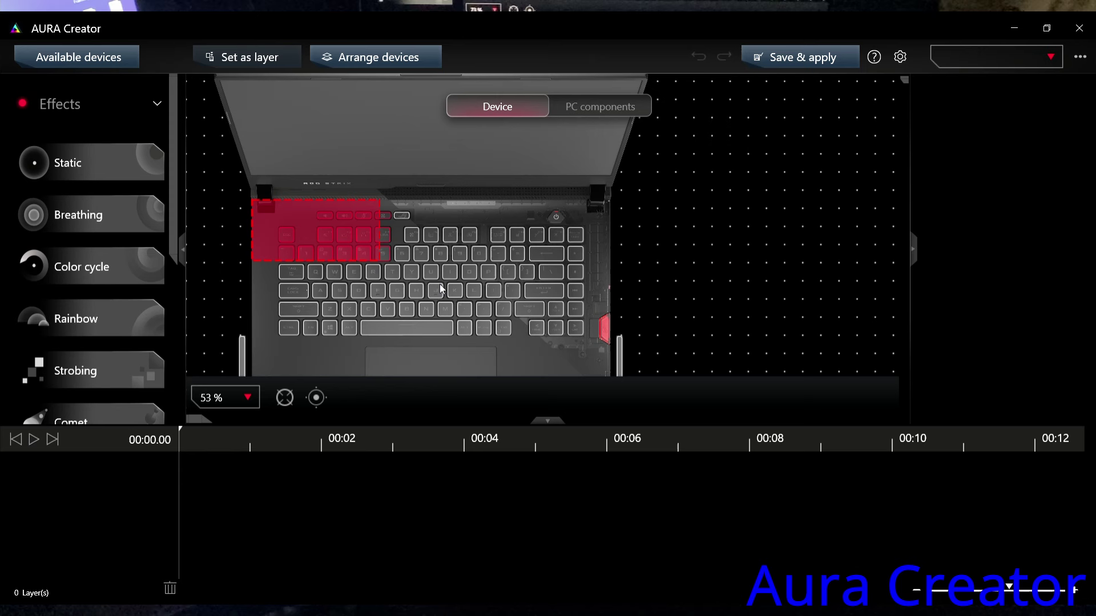
Rubber-band select the right-hand keys, then every key and light bar, clearing each selection
{"action": "left_click_drag", "start_coordinate": [492, 224], "coordinate": [608, 359]}
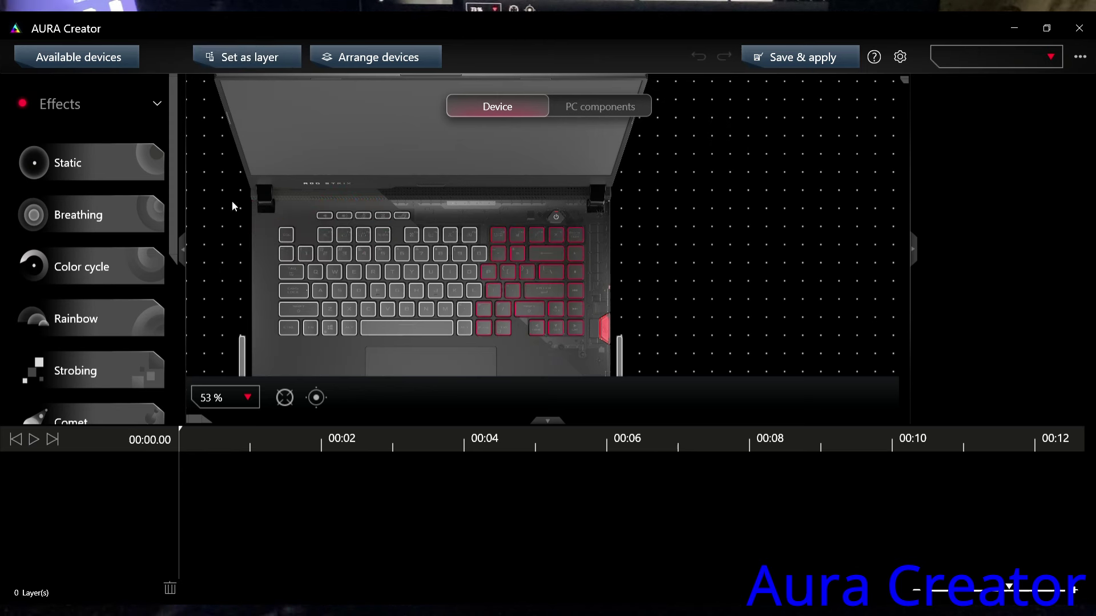
{"action": "left_click_drag", "start_coordinate": [232, 201], "coordinate": [408, 317]}
{"action": "left_click", "coordinate": [625, 281]}
{"action": "scroll", "coordinate": [626, 280], "scroll_direction": "down", "scroll_amount": 3}
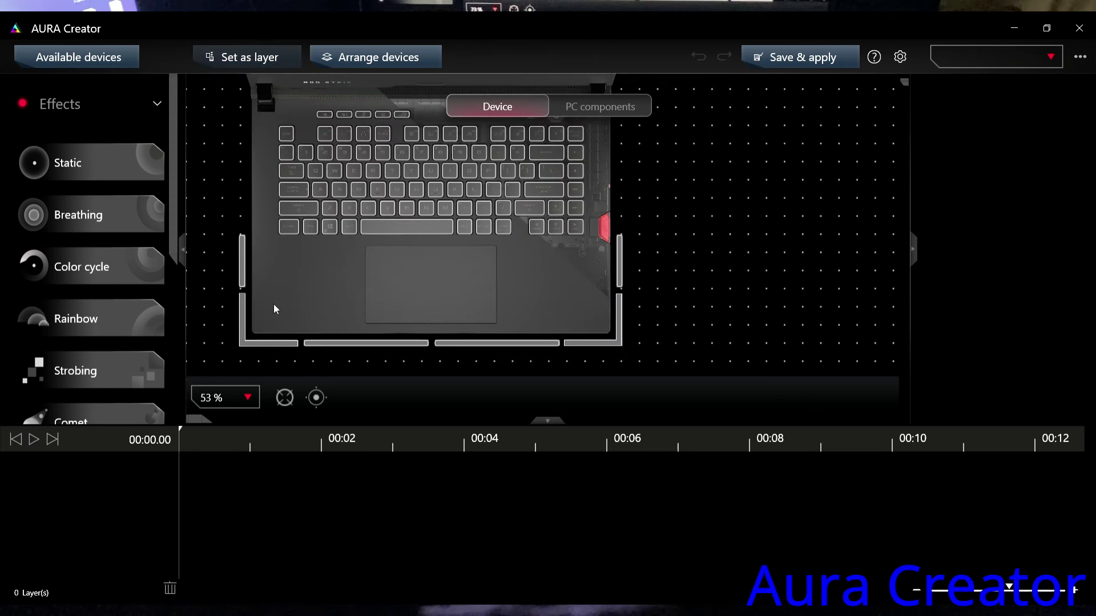
{"action": "mouse_move", "coordinate": [737, 375]}
{"action": "left_mouse_down"}
{"action": "mouse_move", "coordinate": [242, 120]}
{"action": "mouse_move", "coordinate": [344, 205]}
{"action": "left_mouse_up"}
{"action": "left_click", "coordinate": [783, 274]}
{"action": "scroll", "coordinate": [752, 297], "scroll_direction": "up", "scroll_amount": 5}
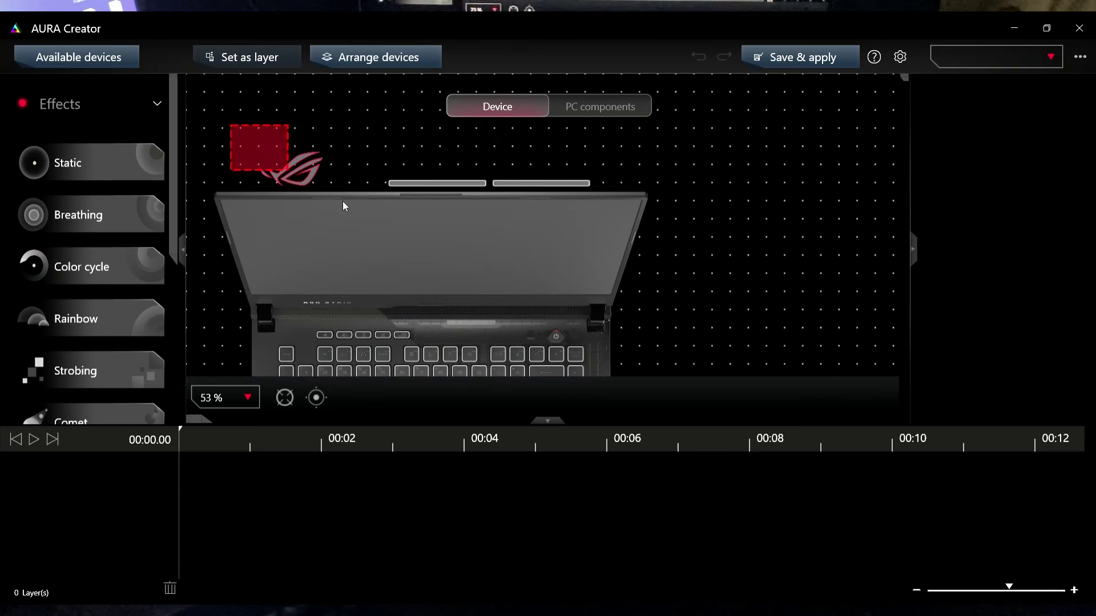
{"action": "scroll", "coordinate": [758, 320], "scroll_direction": "down", "scroll_amount": 5}
{"action": "scroll", "coordinate": [672, 359], "scroll_direction": "down", "scroll_amount": 5}
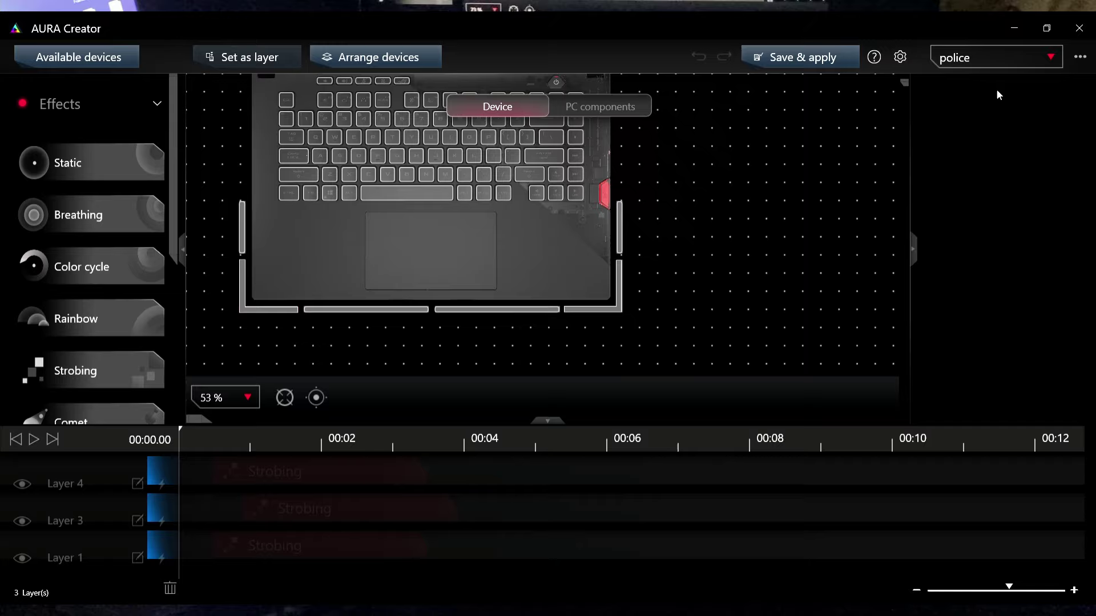
Play the police preset's red and blue strobing on the laptop keyboard
{"action": "left_click", "coordinate": [36, 441]}
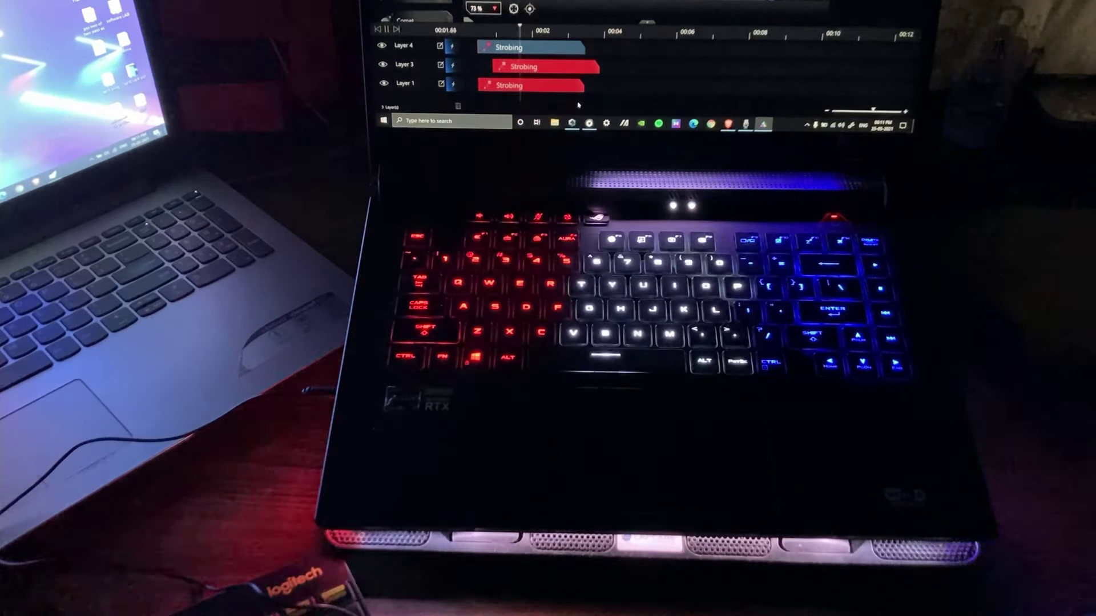